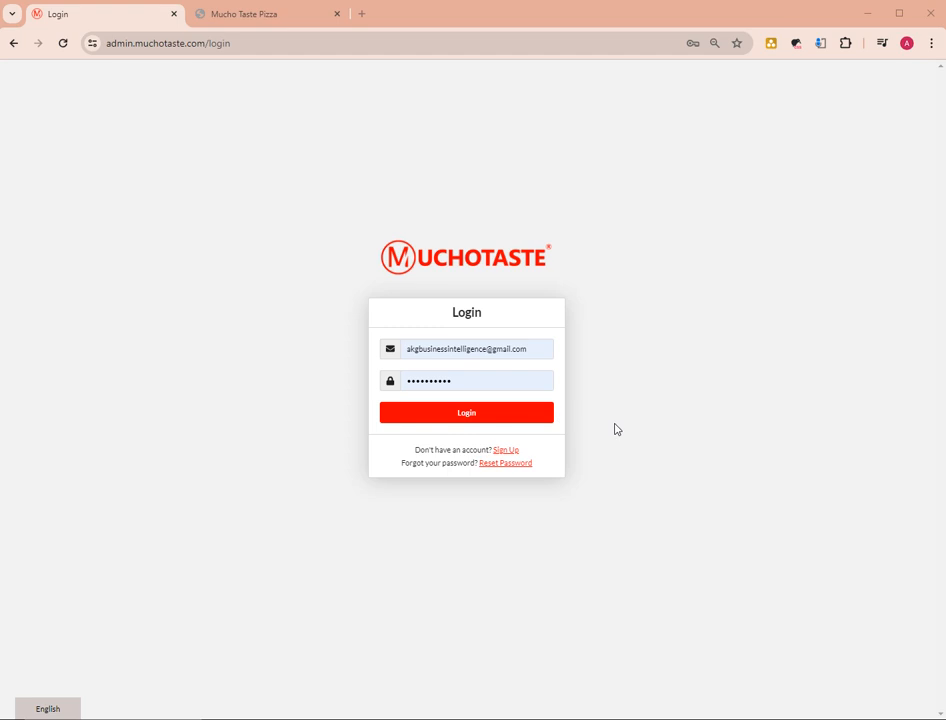
Log in to the admin site and open the Location settings of the Mucho Taste Pizza restaurant.
{"action": "left_click", "coordinate": [493, 413]}
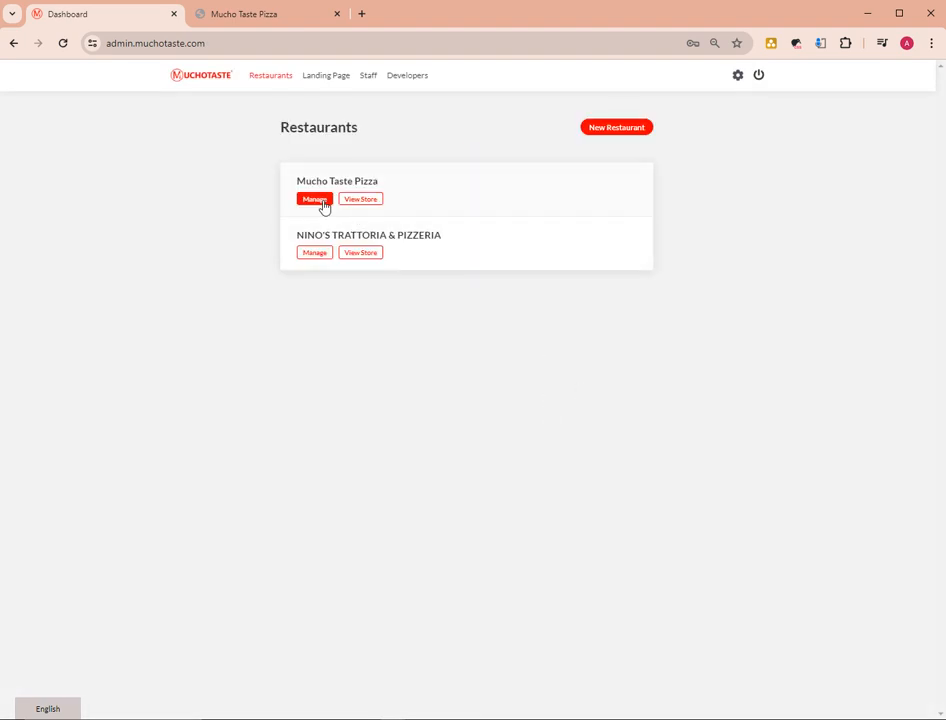
{"action": "left_click", "coordinate": [321, 204]}
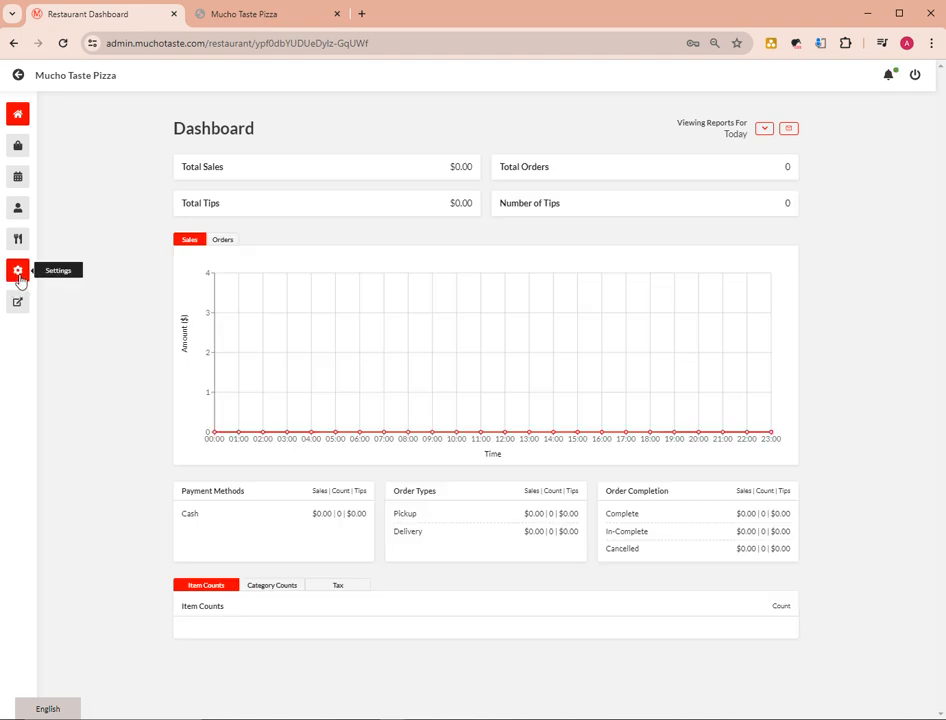
{"action": "left_click", "coordinate": [18, 272]}
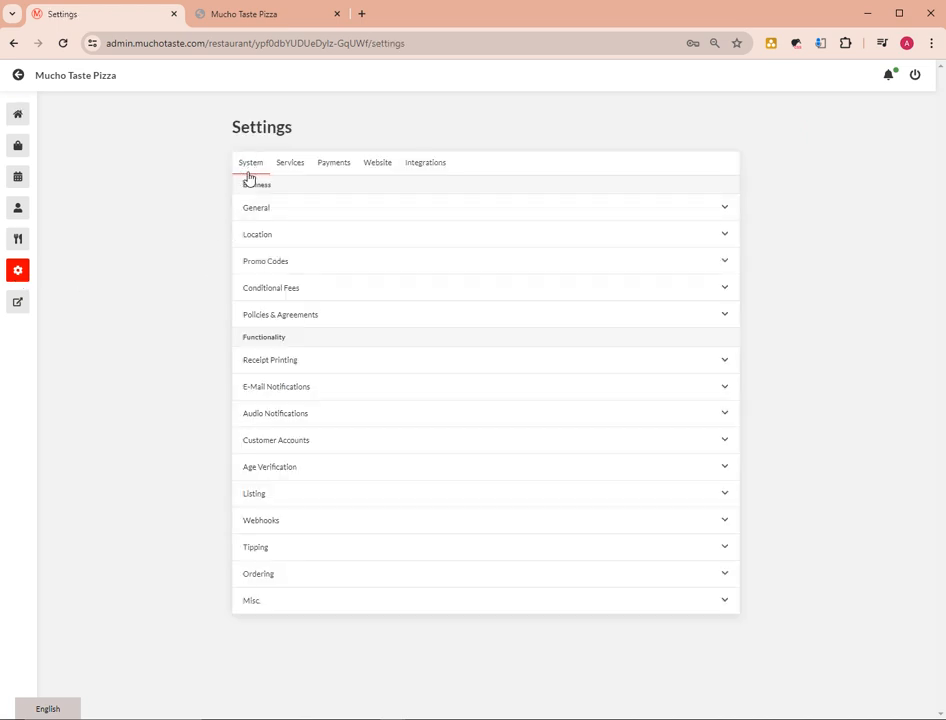
{"action": "left_click", "coordinate": [286, 238]}
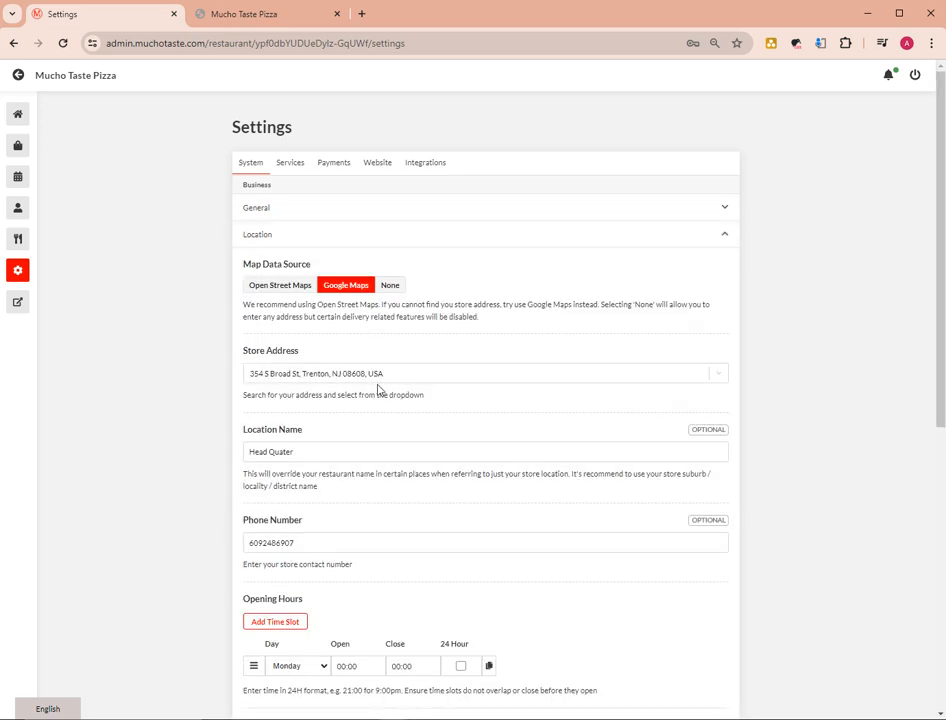
Add four more time slots to the store's opening hours.
{"action": "scroll", "coordinate": [325, 470], "scroll_direction": "down", "scroll_amount": 3}
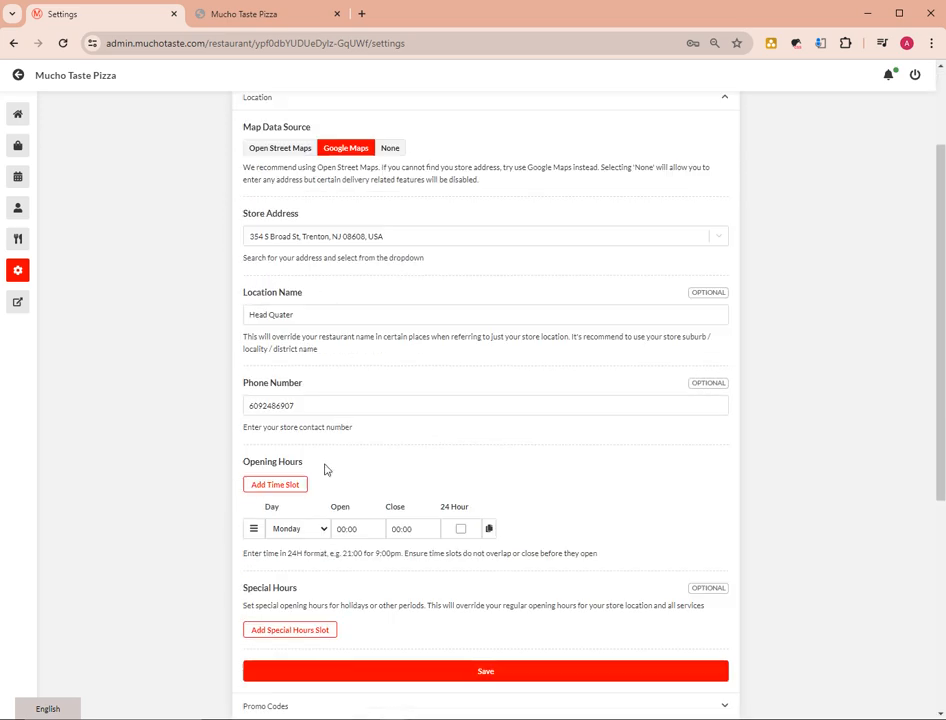
{"action": "scroll", "coordinate": [325, 465], "scroll_direction": "down", "scroll_amount": 1}
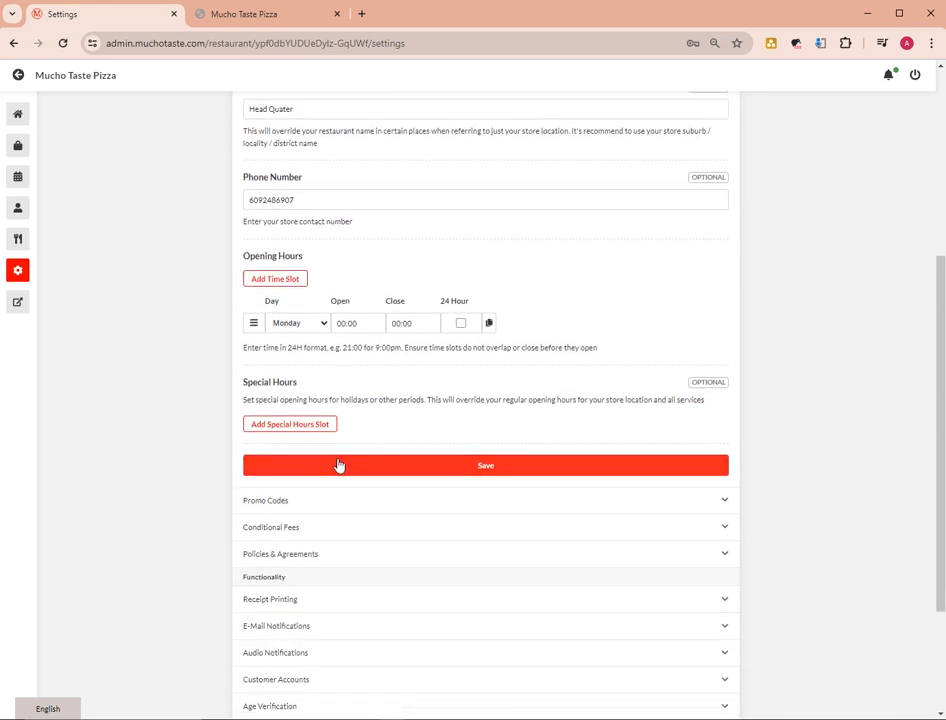
{"action": "left_click", "coordinate": [282, 285]}
{"action": "left_click", "coordinate": [282, 285]}
{"action": "left_click", "coordinate": [282, 285]}
{"action": "left_click", "coordinate": [282, 285]}
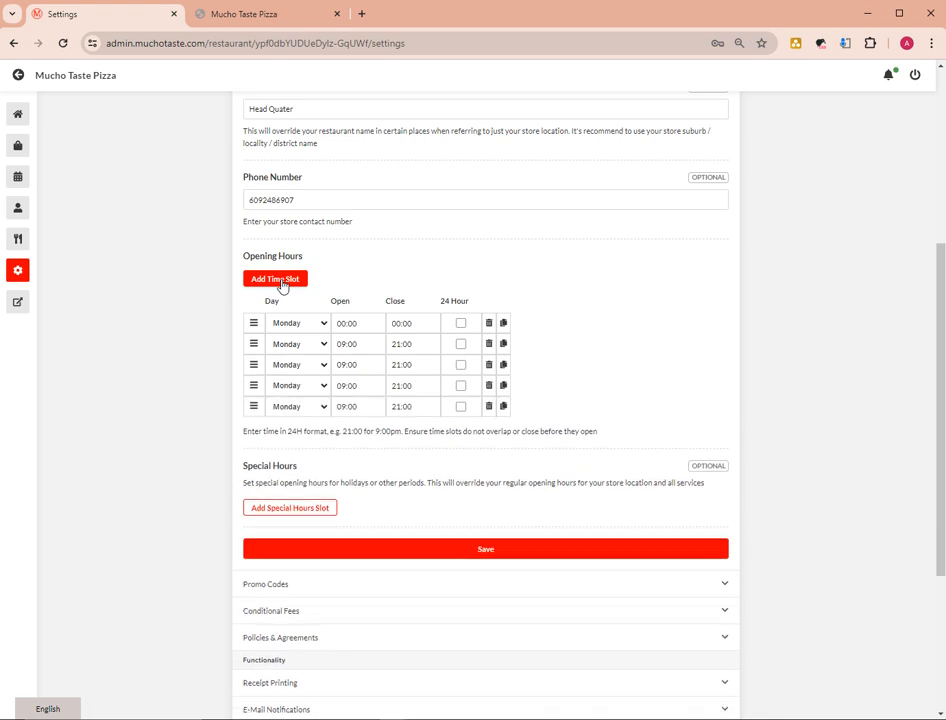
Assign the five opening-hours slots to Monday, Tuesday, Wednesday, Thursday and Friday in order.
{"action": "left_click", "coordinate": [323, 325]}
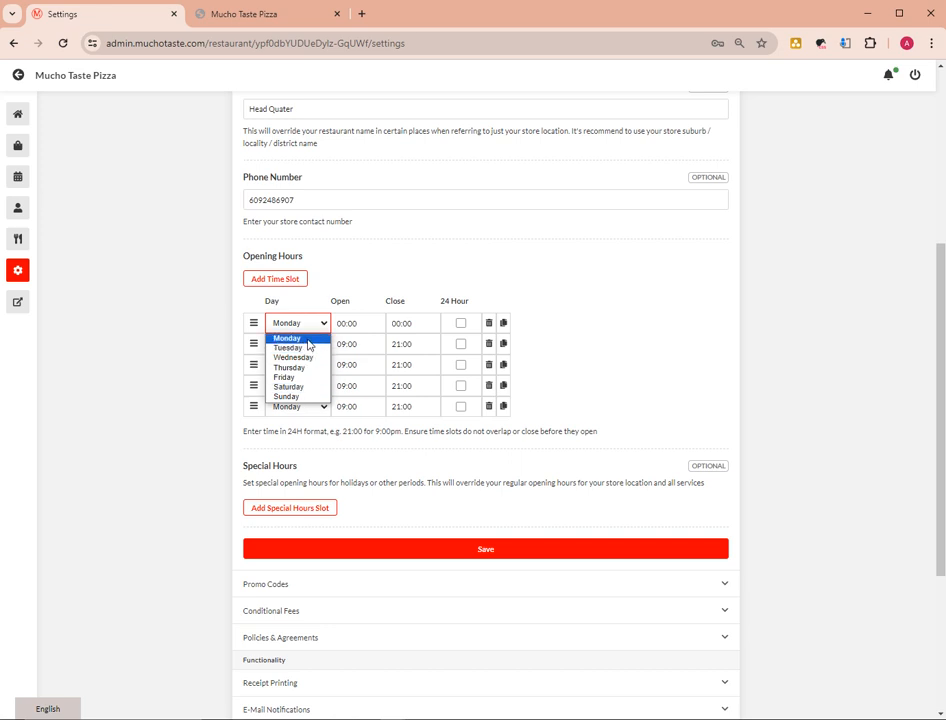
{"action": "left_click", "coordinate": [308, 340]}
{"action": "left_click", "coordinate": [322, 344]}
{"action": "left_click", "coordinate": [318, 370]}
{"action": "left_click", "coordinate": [321, 366]}
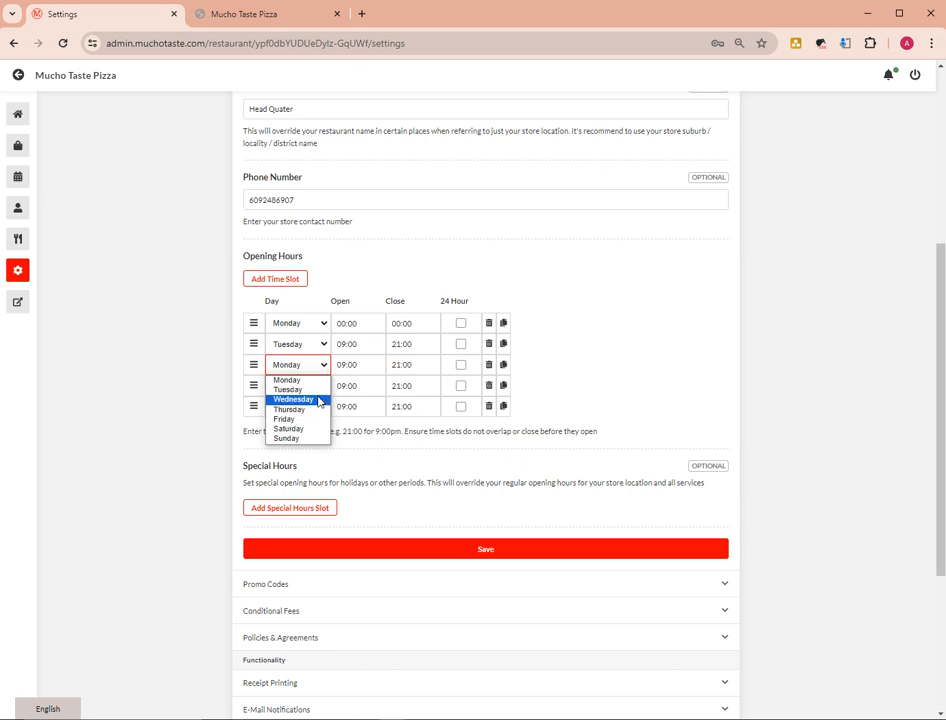
{"action": "left_click", "coordinate": [318, 400]}
{"action": "left_click", "coordinate": [323, 386]}
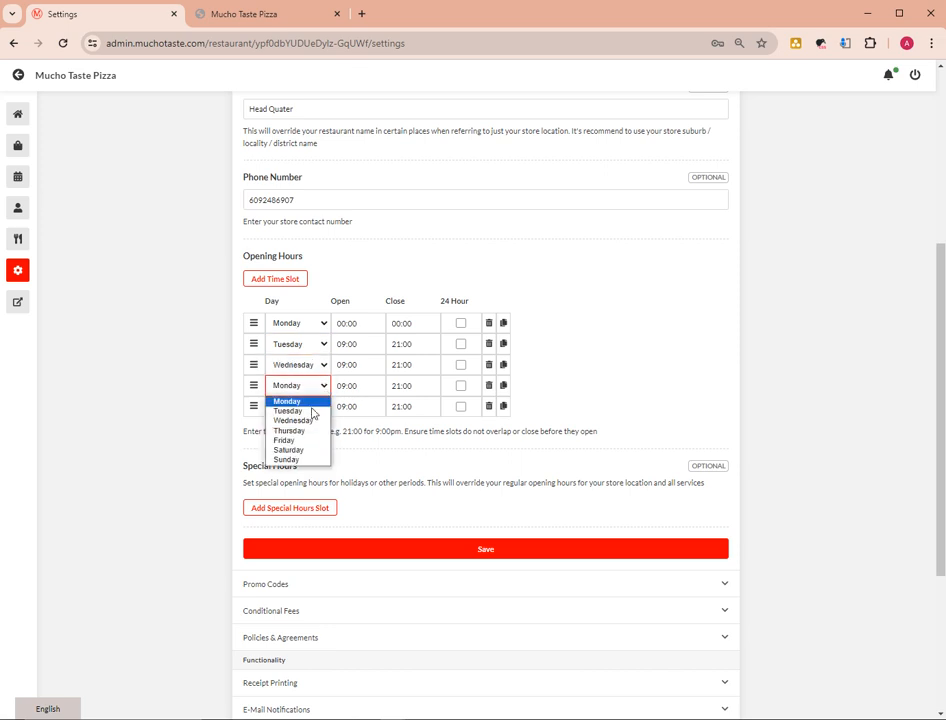
{"action": "left_click", "coordinate": [305, 431]}
{"action": "left_click", "coordinate": [322, 407]}
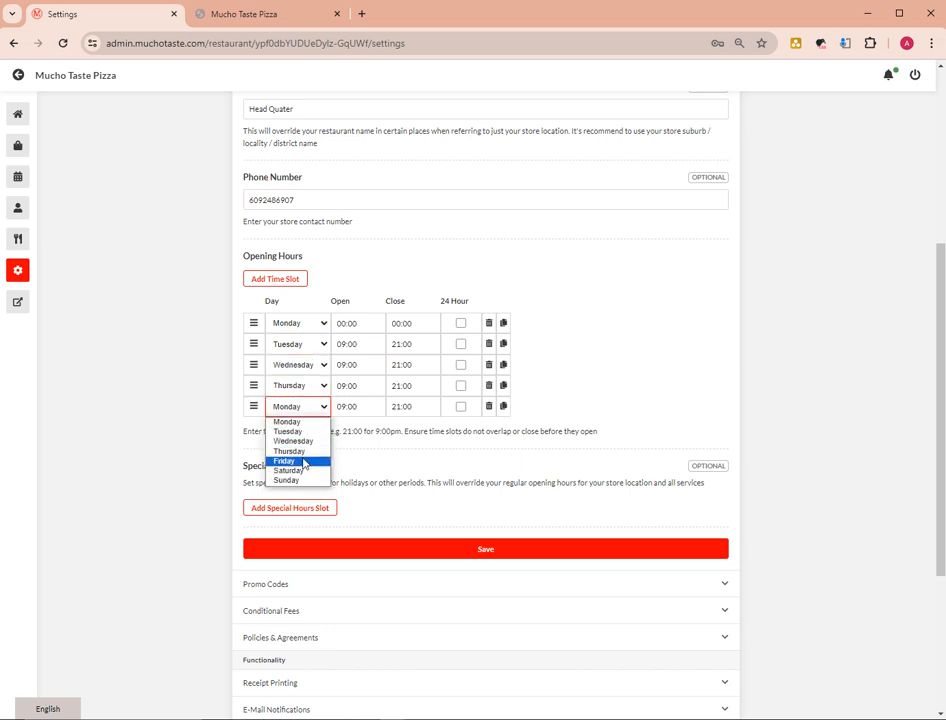
{"action": "left_click", "coordinate": [305, 462]}
Set Monday's opening time to 09:00 and its closing time to 11:00.
{"action": "left_click", "coordinate": [362, 323]}
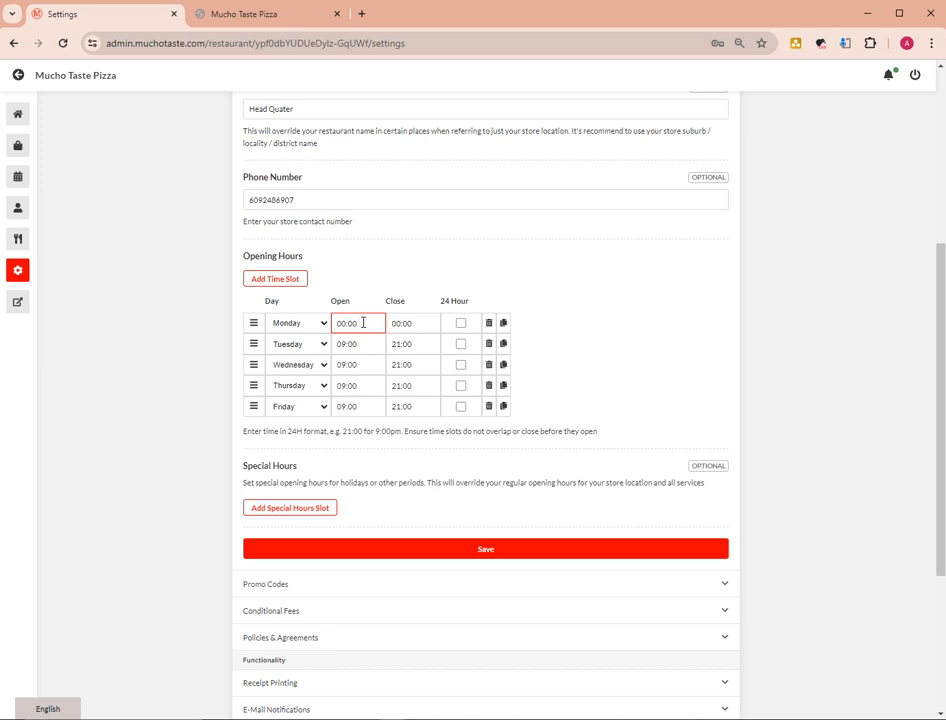
{"action": "double_click", "coordinate": [352, 323]}
{"action": "type", "text": "09"}
{"action": "double_click", "coordinate": [408, 324]}
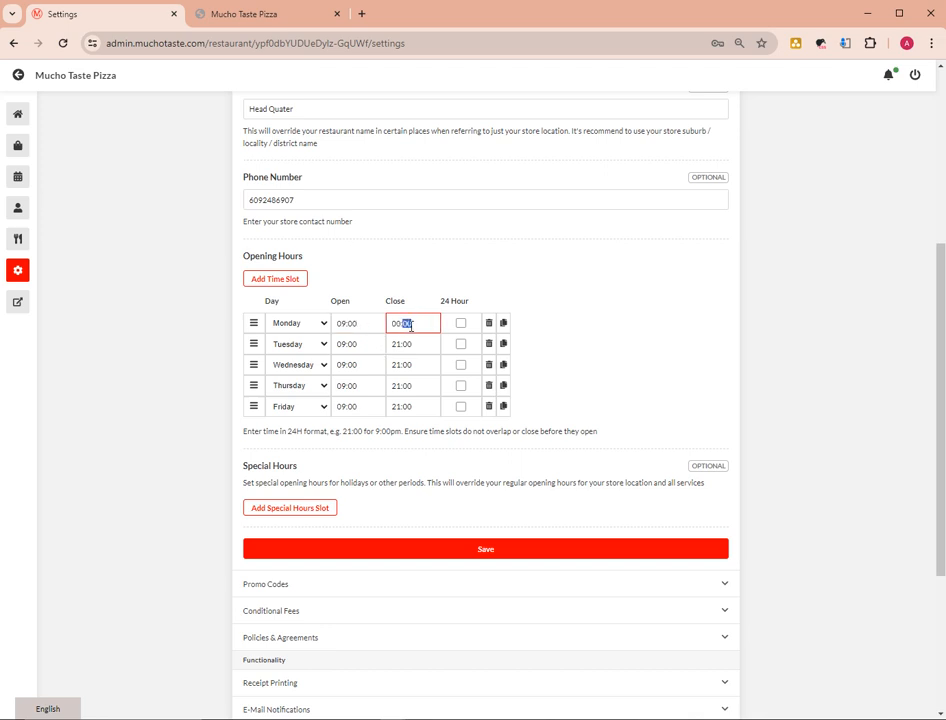
{"action": "type", "text": "11"}
Set the closing time to 11:00 for Tuesday, Wednesday, Thursday and Friday.
{"action": "left_click", "coordinate": [359, 344]}
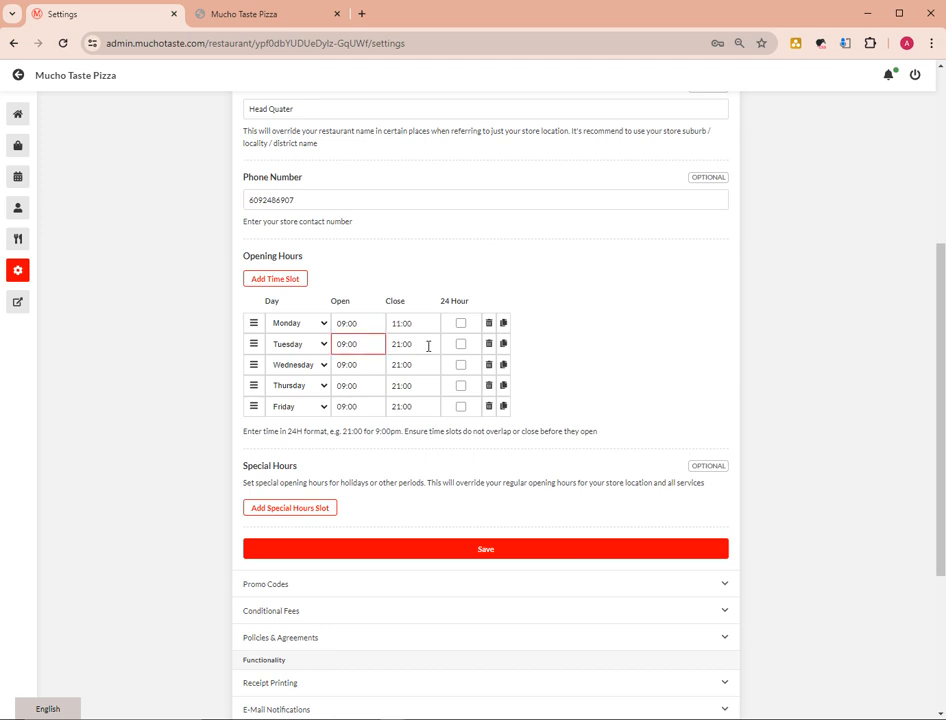
{"action": "triple_click", "coordinate": [429, 347]}
{"action": "type", "text": "11"}
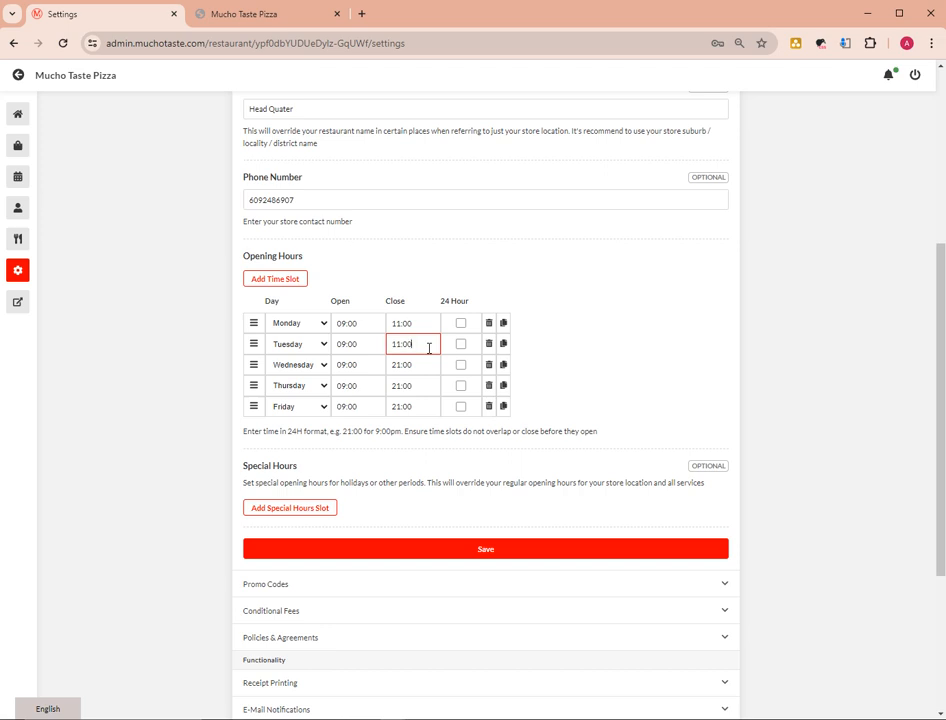
{"action": "triple_click", "coordinate": [405, 365]}
{"action": "triple_click", "coordinate": [404, 344]}
{"action": "key", "text": "ctrl+c"}
{"action": "triple_click", "coordinate": [425, 366]}
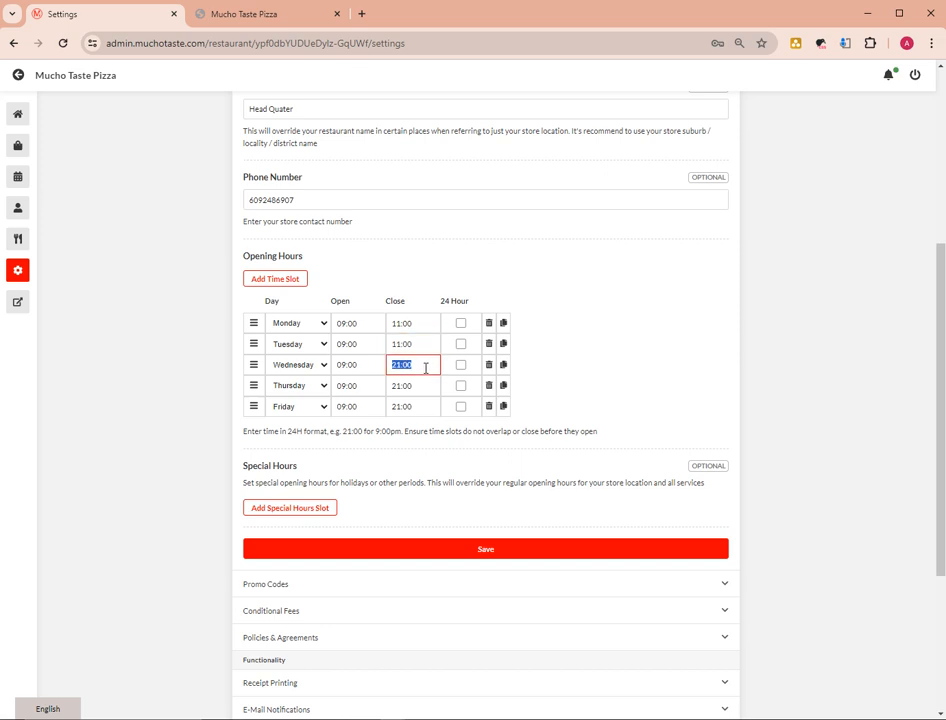
{"action": "key", "text": "ctrl+v"}
{"action": "left_click", "coordinate": [420, 386]}
{"action": "triple_click", "coordinate": [420, 386]}
{"action": "key", "text": "ctrl+v"}
{"action": "triple_click", "coordinate": [420, 405]}
{"action": "key", "text": "ctrl+v"}
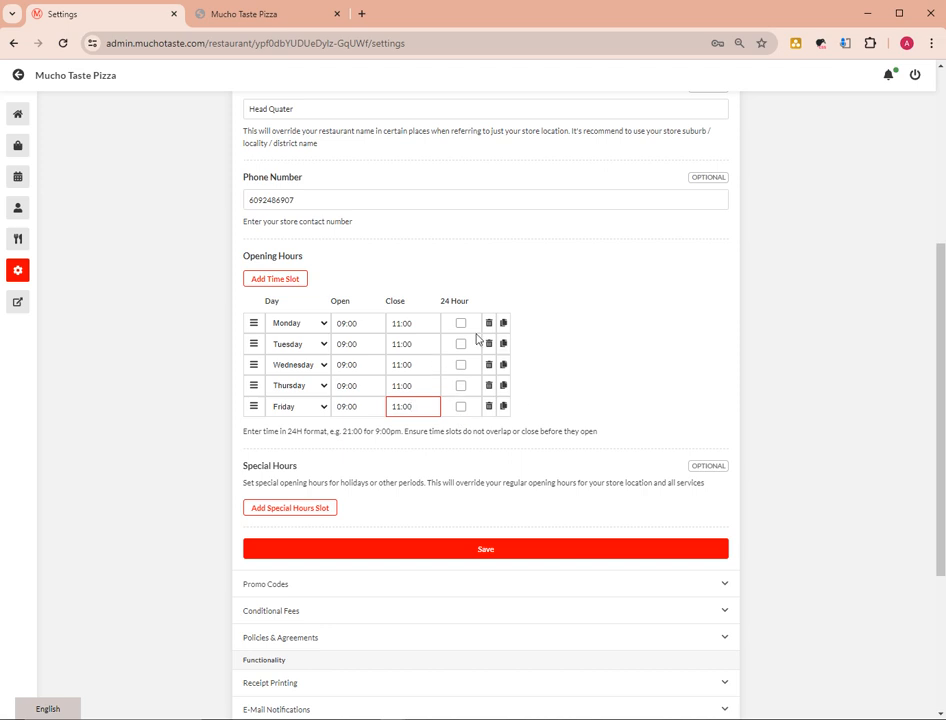
Switch 24-hour opening on for the Monday to Friday slots and switch it off again.
{"action": "left_click", "coordinate": [414, 323]}
{"action": "left_click", "coordinate": [417, 288]}
{"action": "left_click", "coordinate": [460, 324]}
{"action": "left_click", "coordinate": [460, 346]}
{"action": "left_click", "coordinate": [460, 365]}
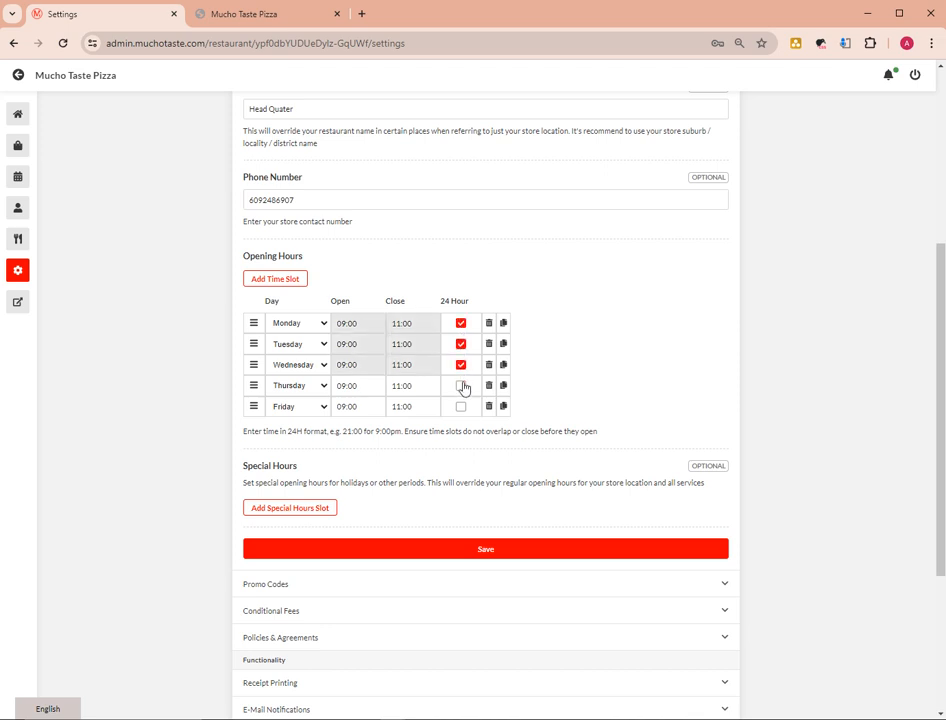
{"action": "left_click", "coordinate": [460, 386]}
{"action": "left_click", "coordinate": [462, 408]}
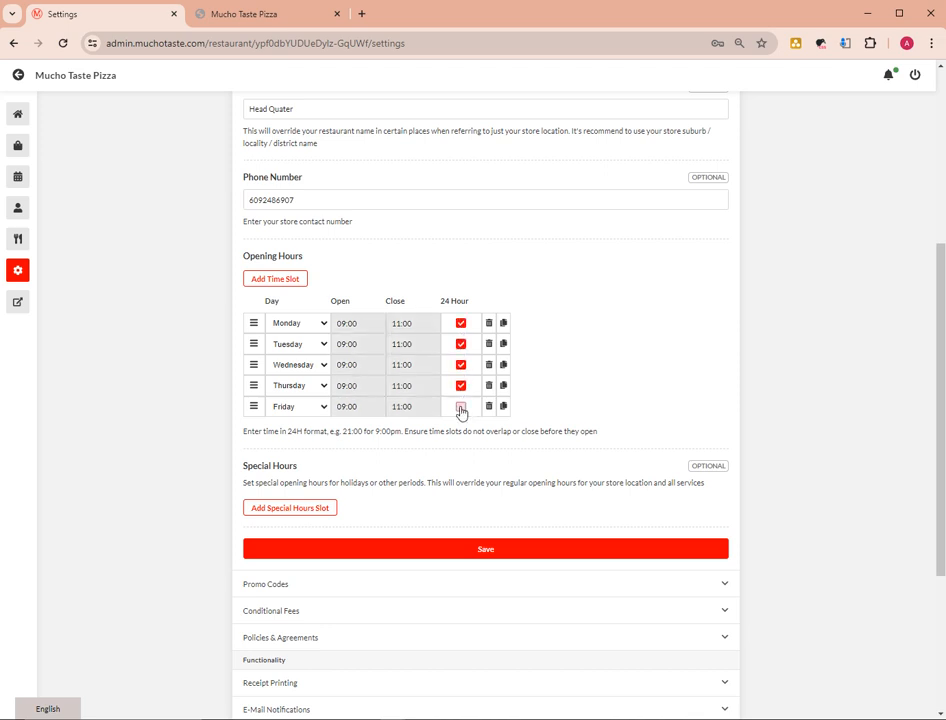
{"action": "left_click", "coordinate": [460, 324]}
{"action": "left_click", "coordinate": [460, 344]}
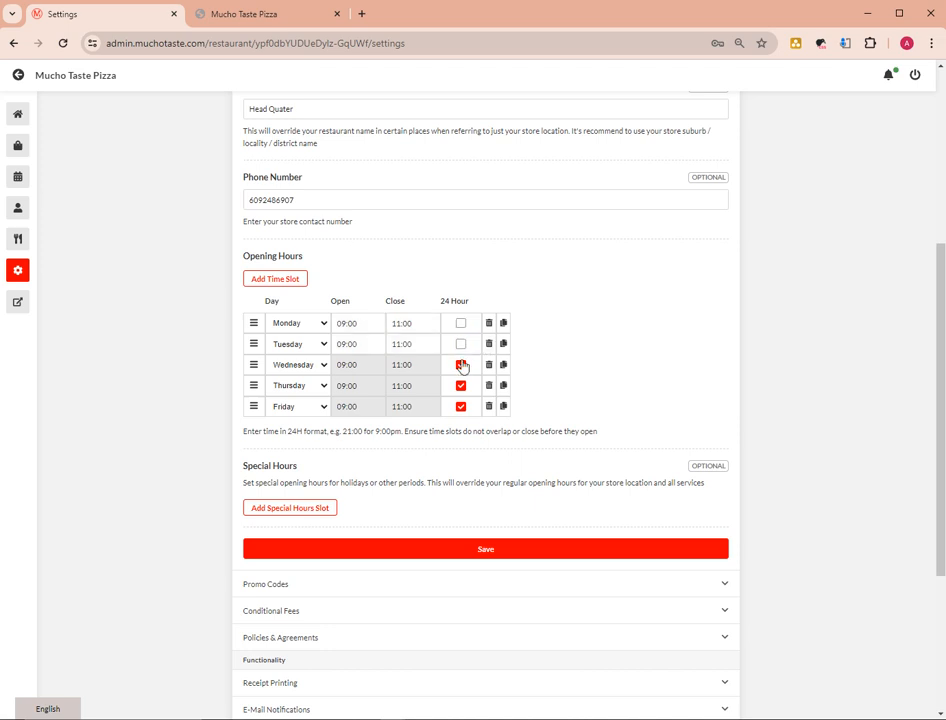
{"action": "left_click", "coordinate": [460, 365]}
{"action": "left_click", "coordinate": [460, 386]}
{"action": "left_click", "coordinate": [460, 406]}
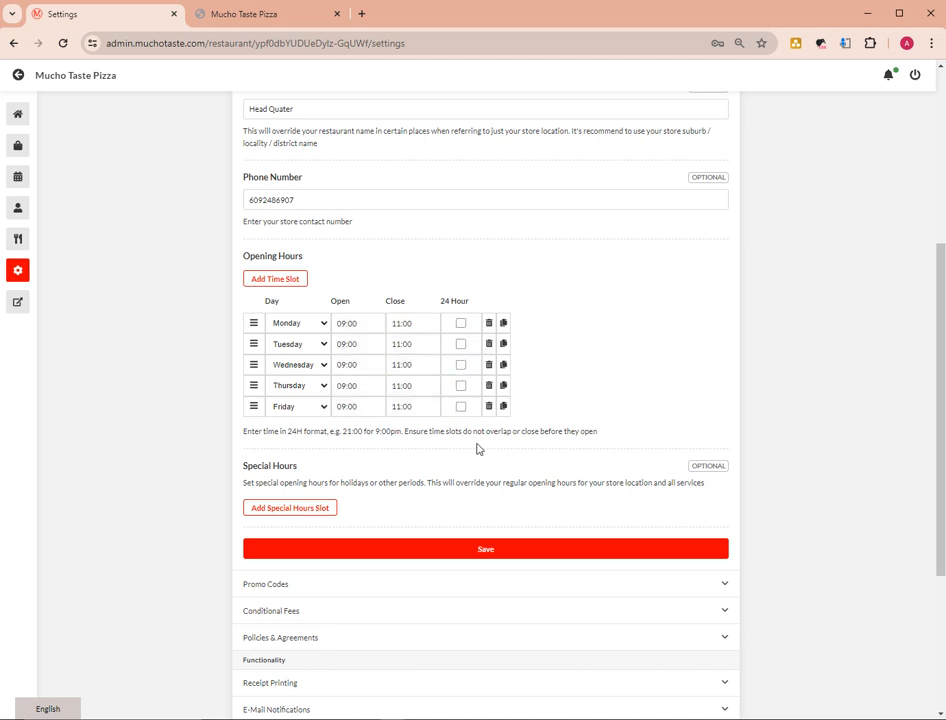
Save the location settings and try ordering the Bacon, Egg & Cheese Biscuit on the storefront.
{"action": "left_click", "coordinate": [489, 549]}
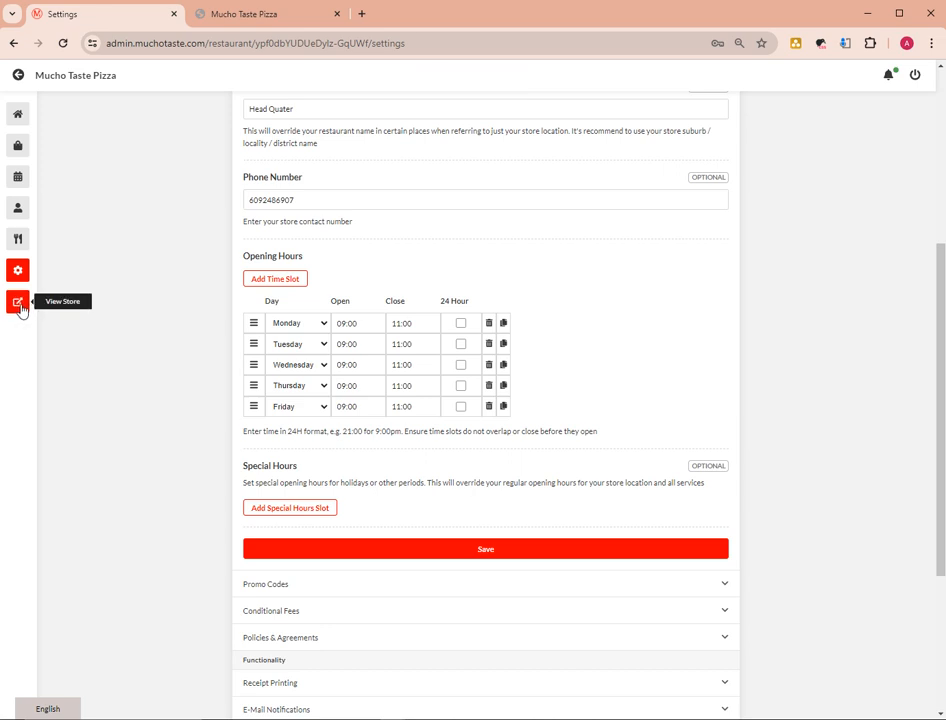
{"action": "left_click", "coordinate": [255, 13]}
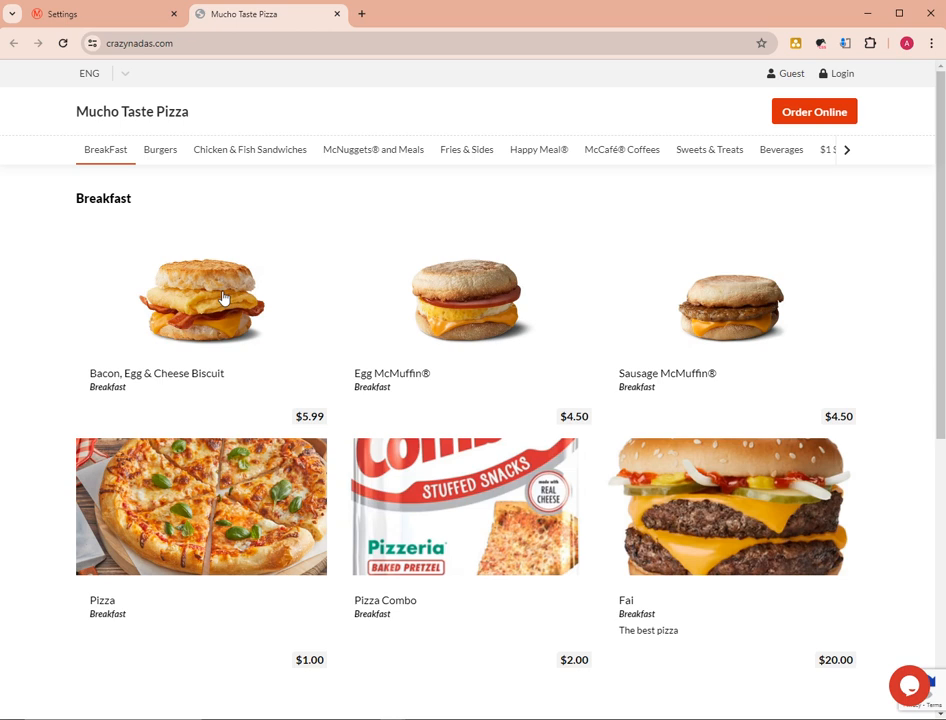
{"action": "left_click", "coordinate": [120, 13]}
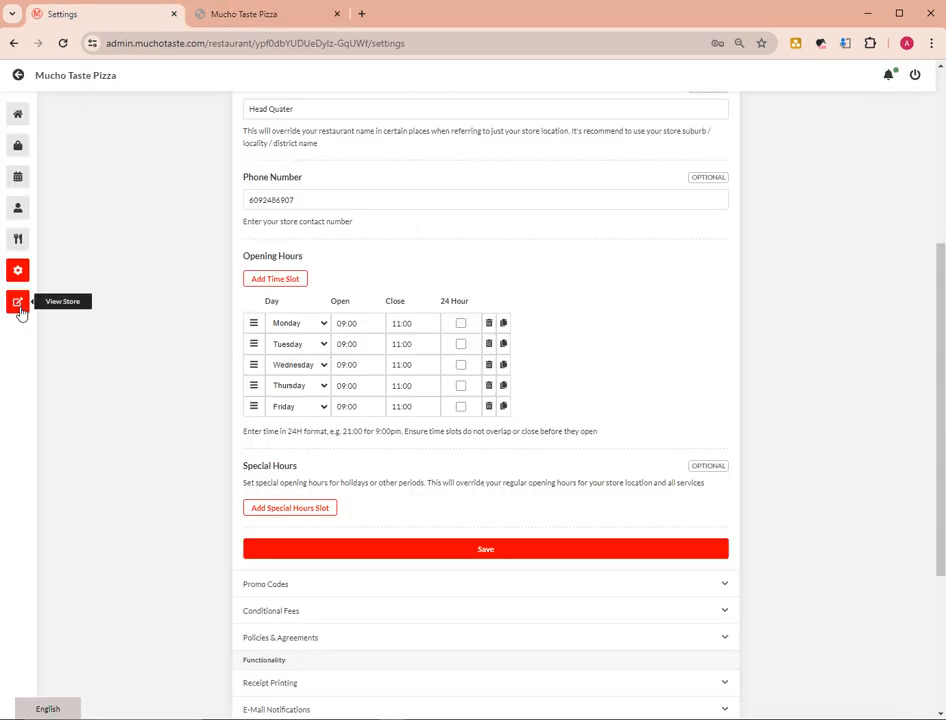
{"action": "left_click", "coordinate": [274, 22]}
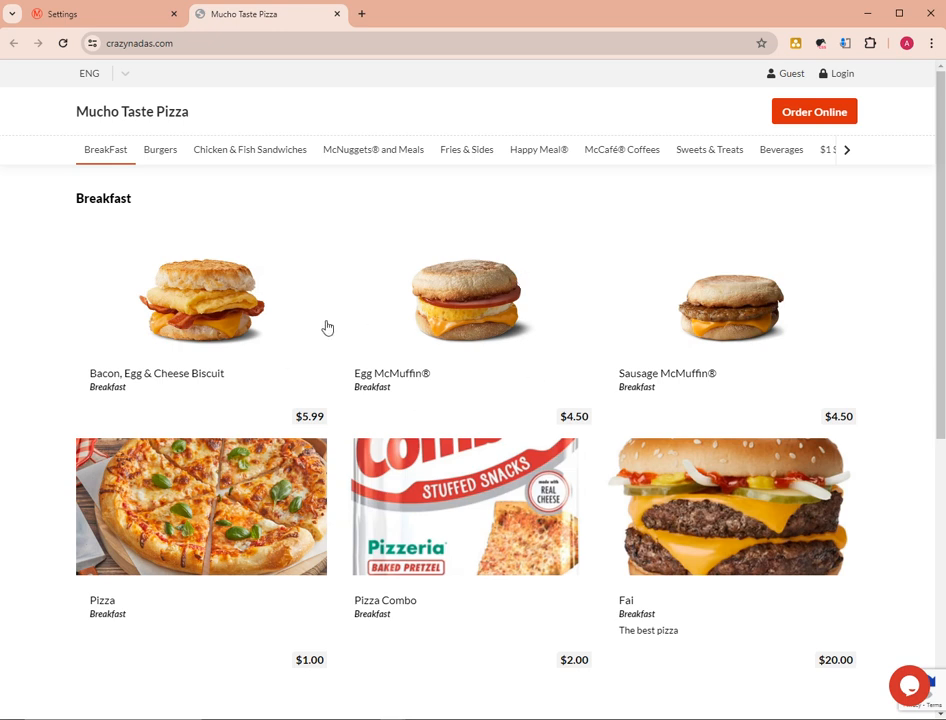
{"action": "left_click", "coordinate": [81, 12]}
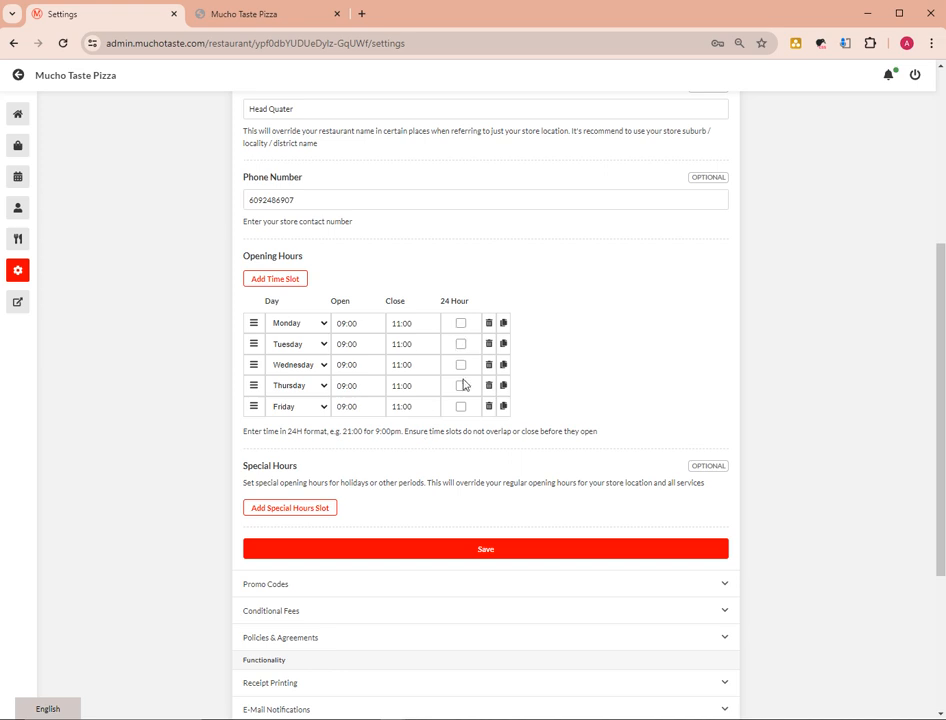
{"action": "left_click", "coordinate": [238, 12]}
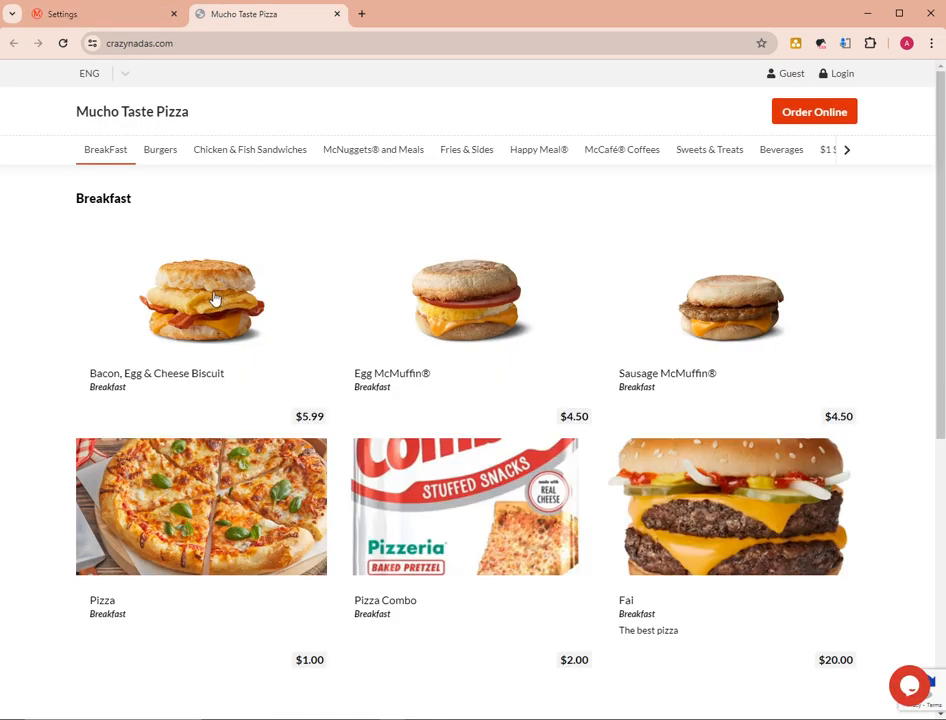
{"action": "left_click", "coordinate": [220, 299]}
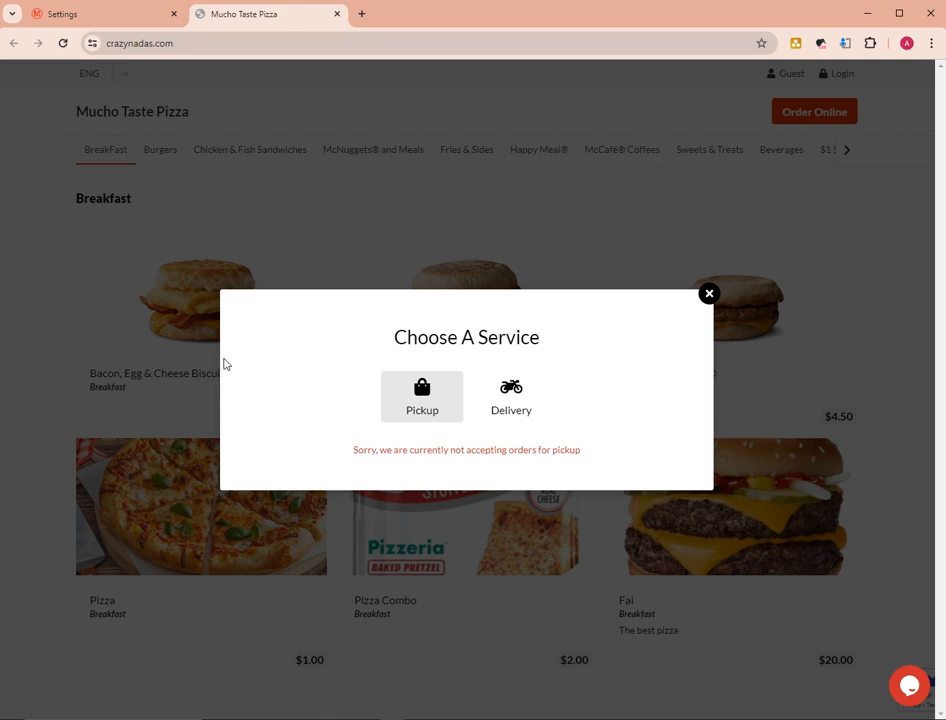
{"action": "left_click", "coordinate": [92, 18]}
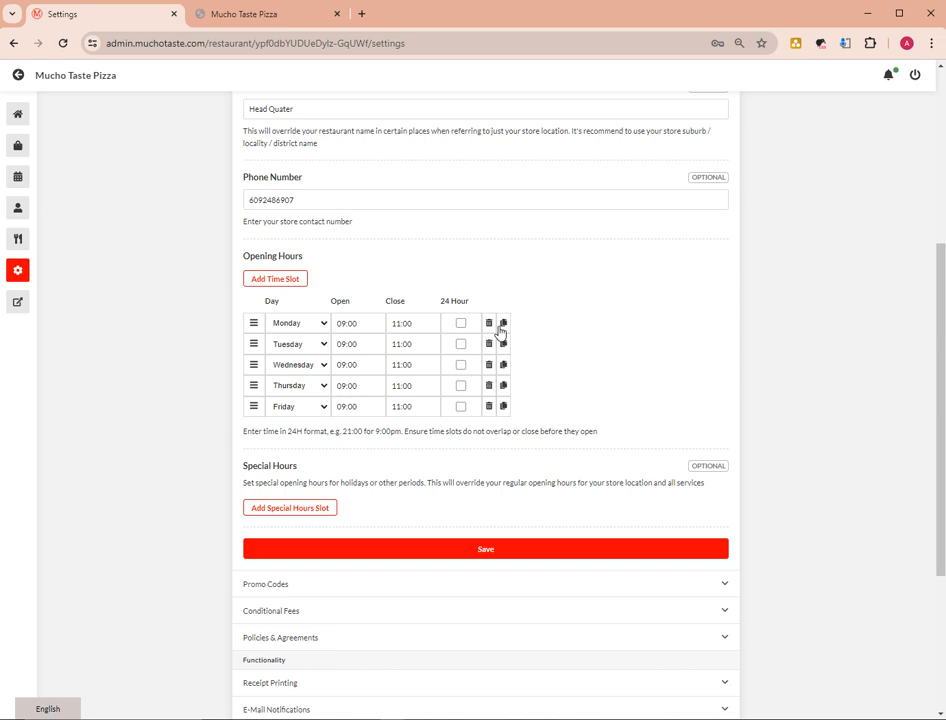
{"action": "left_click", "coordinate": [414, 322]}
{"action": "left_click", "coordinate": [417, 344]}
{"action": "left_click", "coordinate": [422, 322]}
{"action": "left_click", "coordinate": [417, 344]}
{"action": "left_click", "coordinate": [423, 325]}
{"action": "left_click", "coordinate": [422, 341]}
{"action": "left_click", "coordinate": [424, 321]}
{"action": "left_click", "coordinate": [420, 342]}
{"action": "left_click", "coordinate": [423, 321]}
Enable 24-hour opening for Monday through Friday and save the location settings.
{"action": "left_click", "coordinate": [460, 322]}
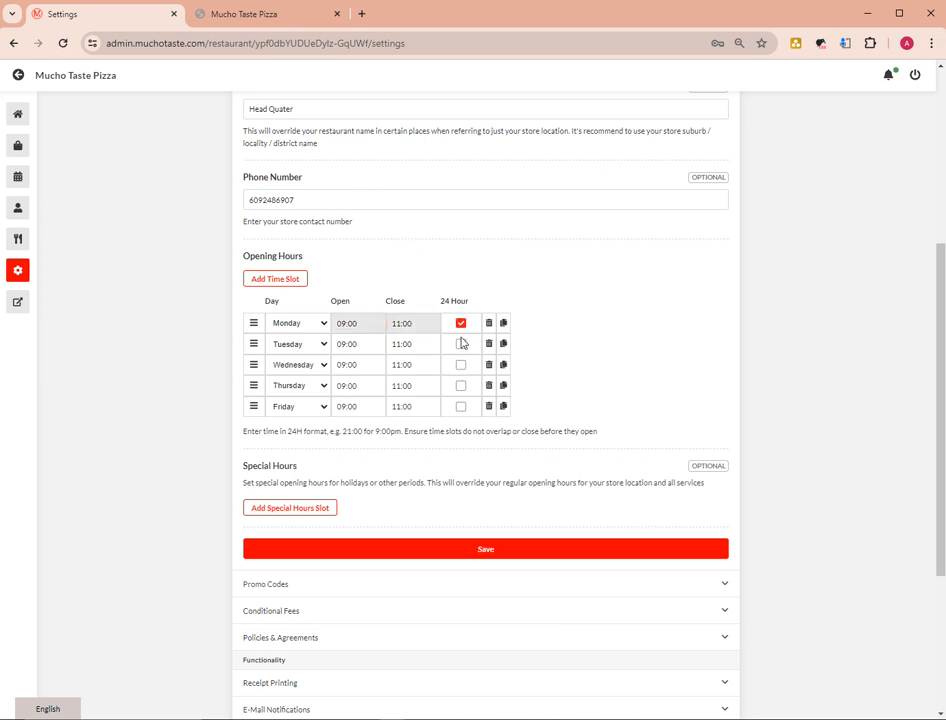
{"action": "left_click", "coordinate": [460, 343]}
{"action": "left_click", "coordinate": [460, 364]}
{"action": "left_click", "coordinate": [460, 385]}
{"action": "left_click", "coordinate": [460, 406]}
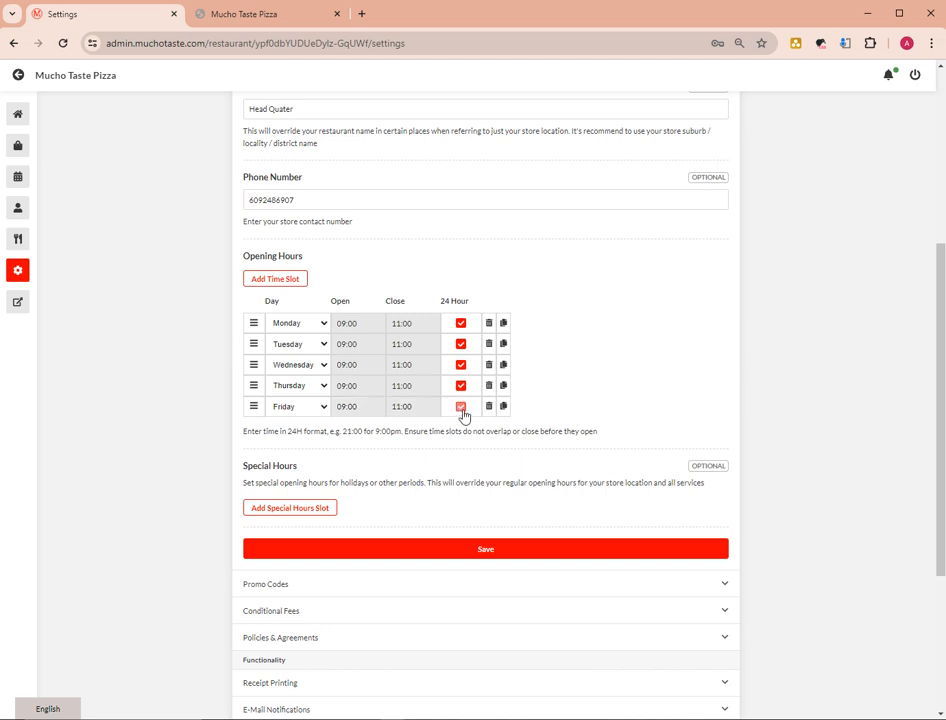
{"action": "left_click", "coordinate": [476, 551]}
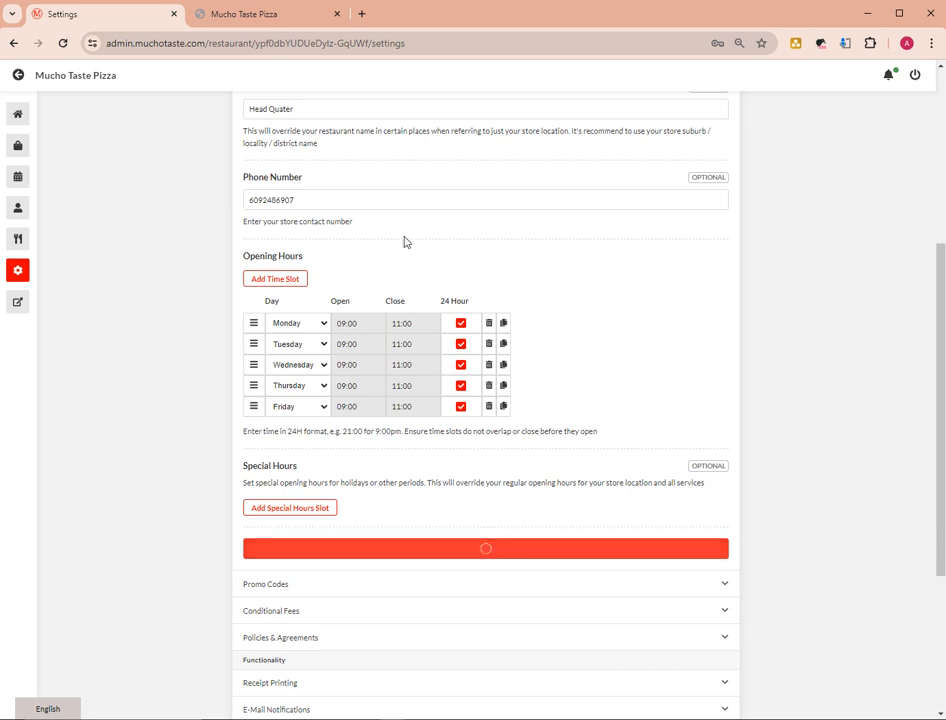
Reopen the service choice on the storefront and start a pickup order for now.
{"action": "left_click", "coordinate": [232, 14]}
{"action": "left_click", "coordinate": [709, 293]}
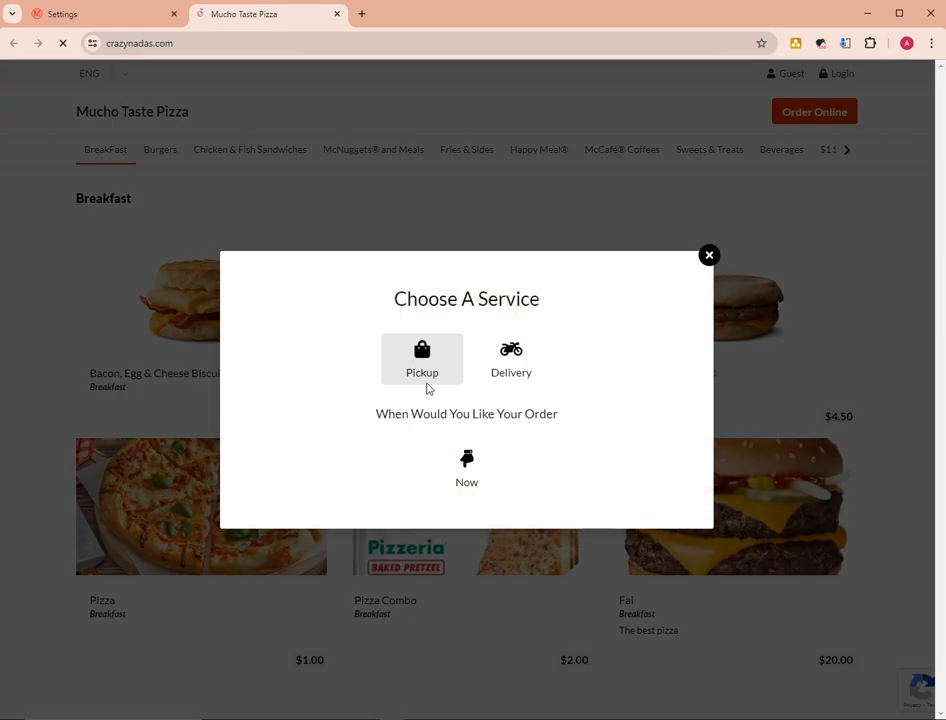
{"action": "left_click", "coordinate": [465, 460]}
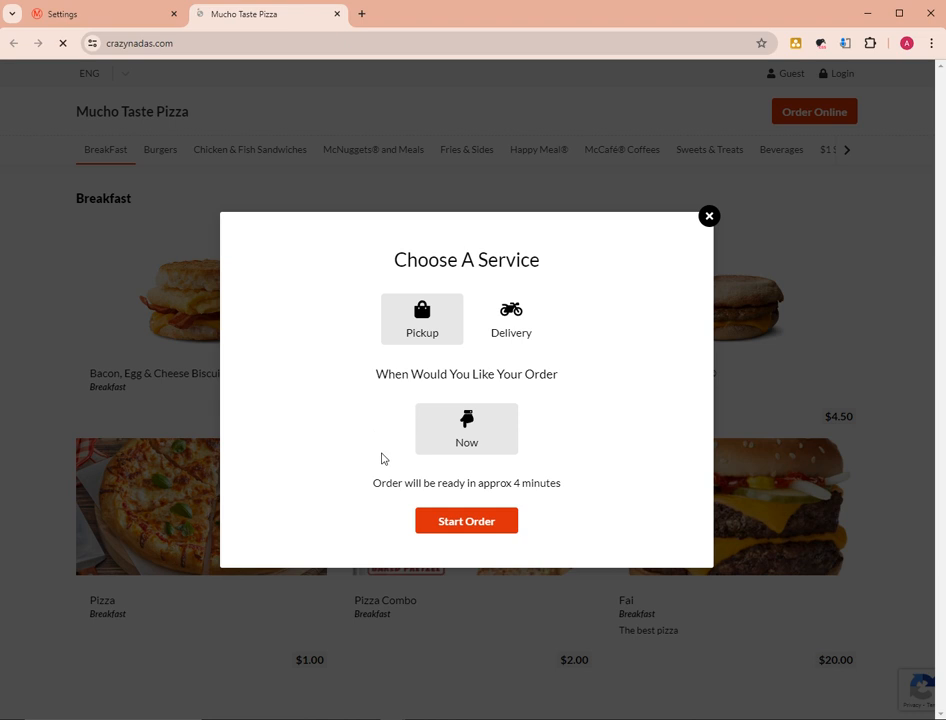
{"action": "left_click", "coordinate": [464, 528]}
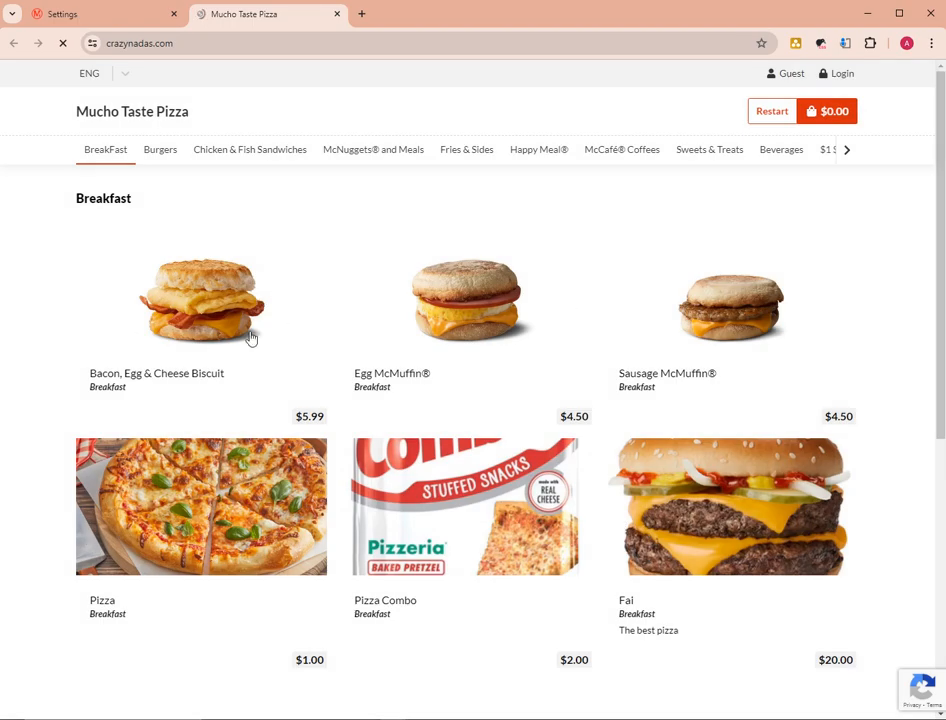
Return to the store's admin settings and switch off 24-hour opening for the Monday to Friday slots.
{"action": "left_click", "coordinate": [136, 20]}
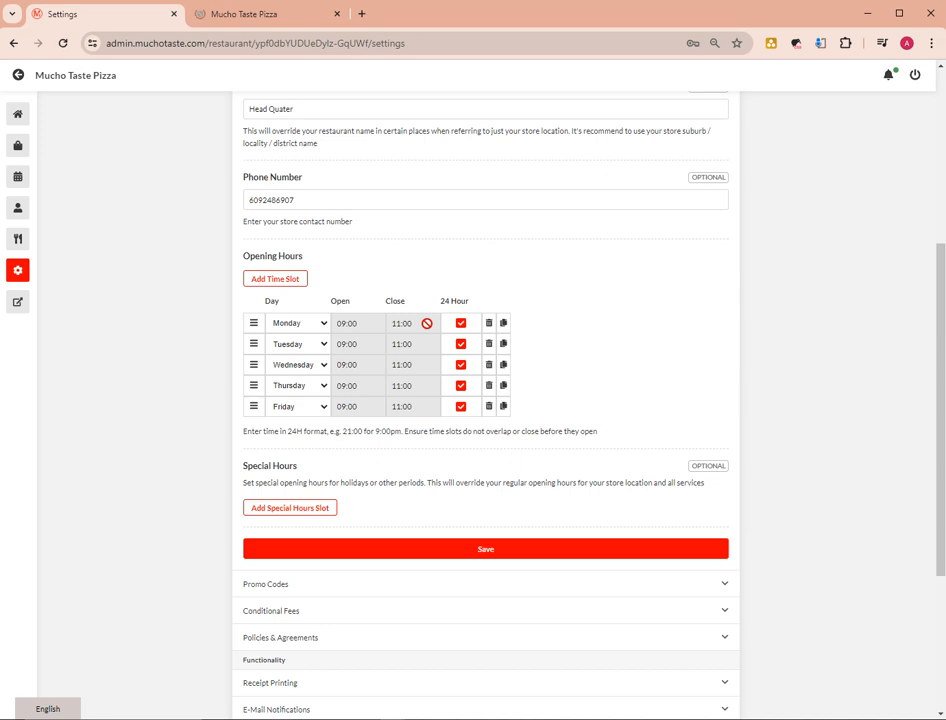
{"action": "left_click", "coordinate": [461, 324]}
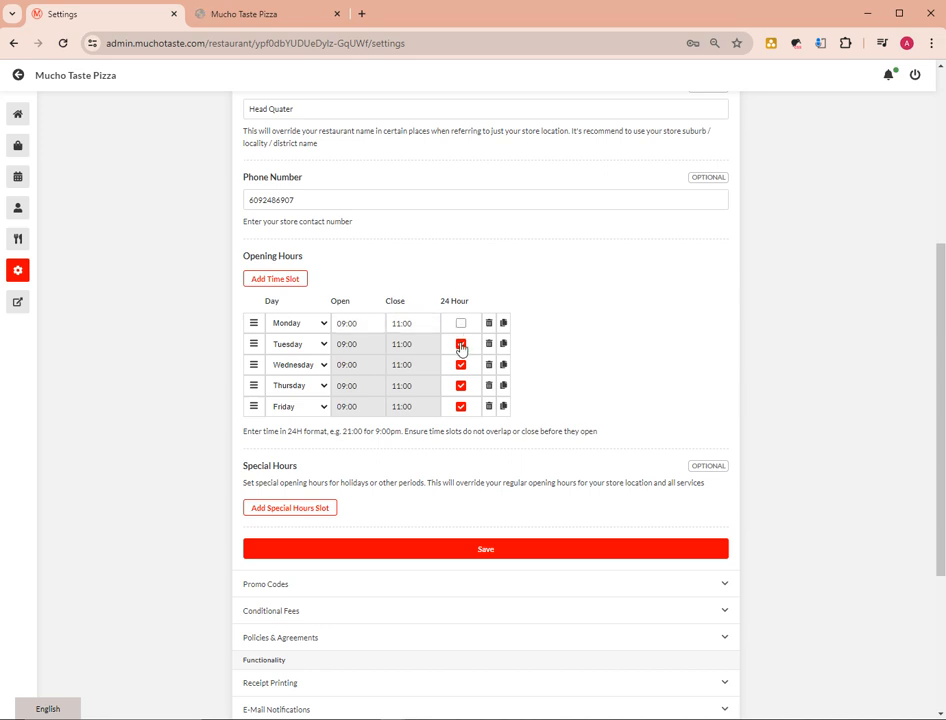
{"action": "left_click", "coordinate": [461, 344]}
{"action": "left_click", "coordinate": [461, 365]}
{"action": "left_click", "coordinate": [461, 385]}
{"action": "left_click", "coordinate": [461, 406]}
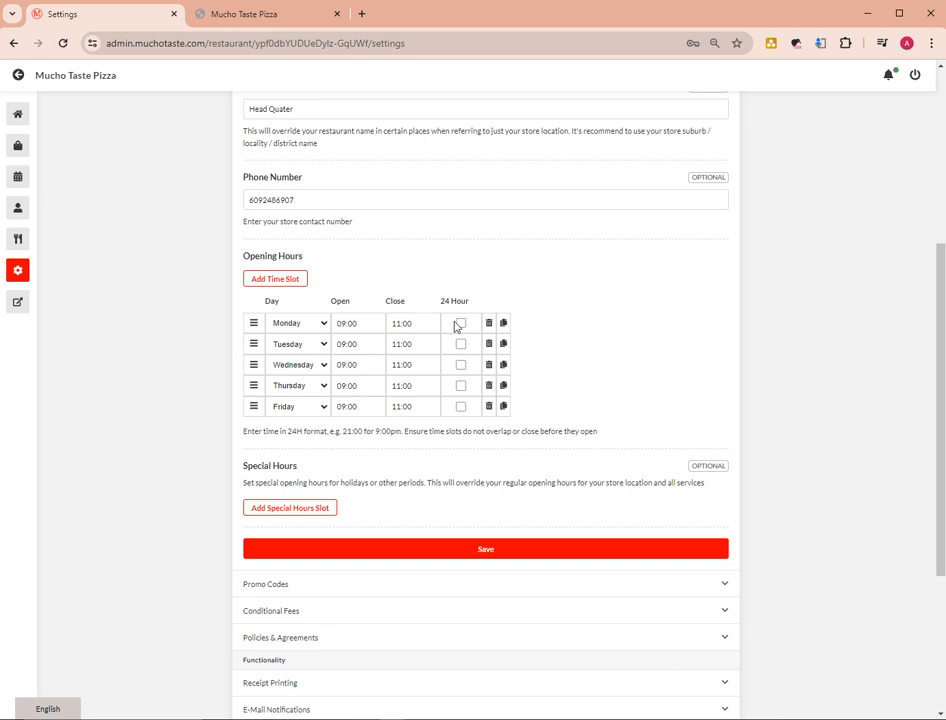
Switch 24-hour opening back on for the Monday to Friday slots and save the location settings.
{"action": "left_click", "coordinate": [460, 323]}
{"action": "left_click", "coordinate": [460, 344]}
{"action": "left_click", "coordinate": [460, 364]}
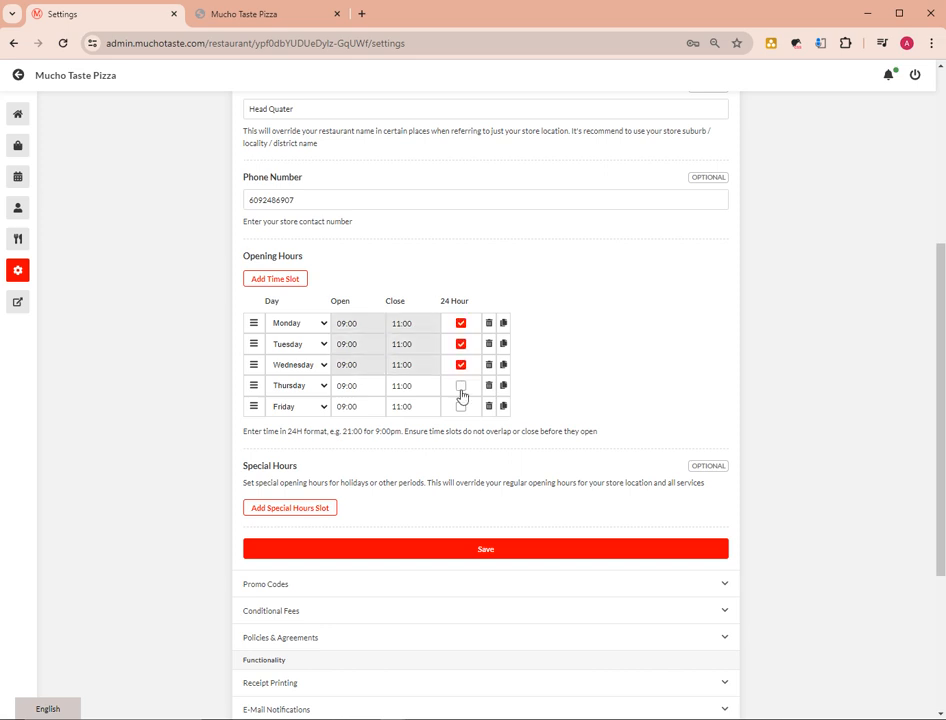
{"action": "left_click", "coordinate": [460, 385]}
{"action": "left_click", "coordinate": [461, 406]}
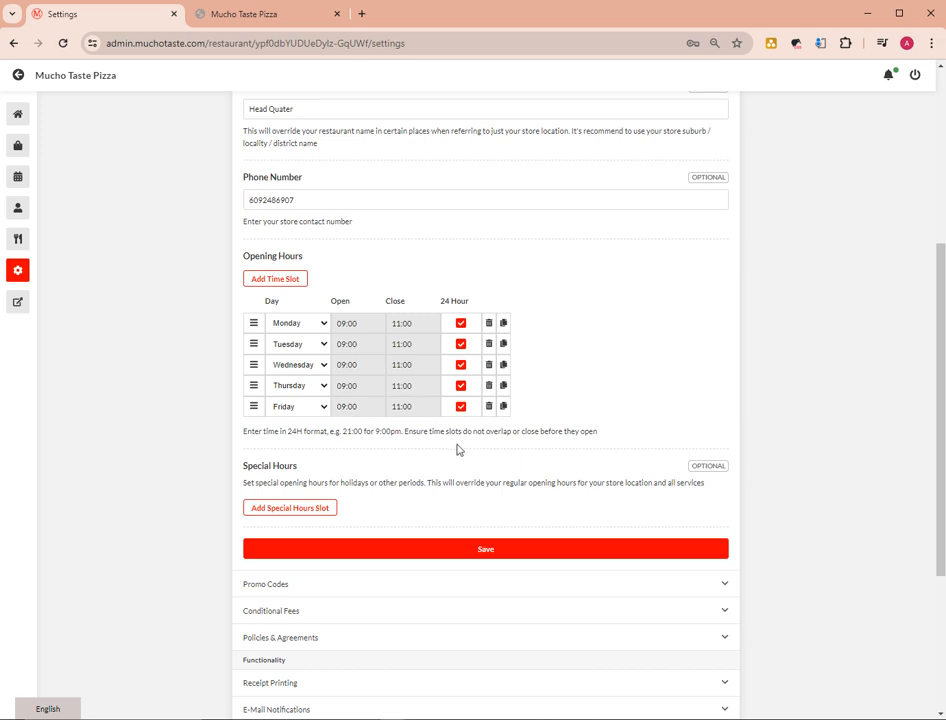
{"action": "left_click", "coordinate": [485, 548]}
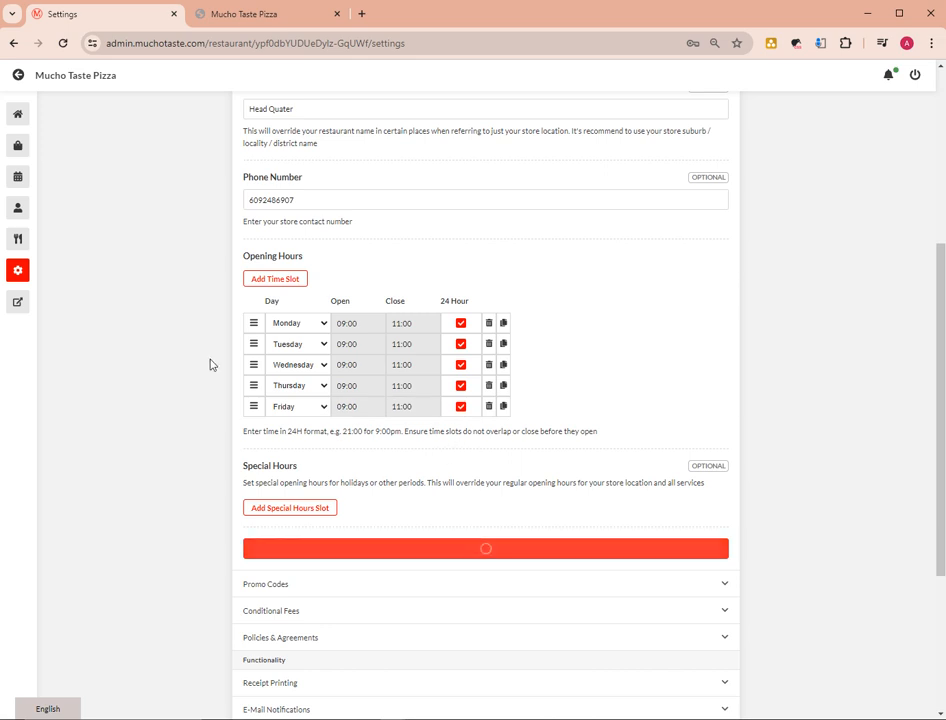